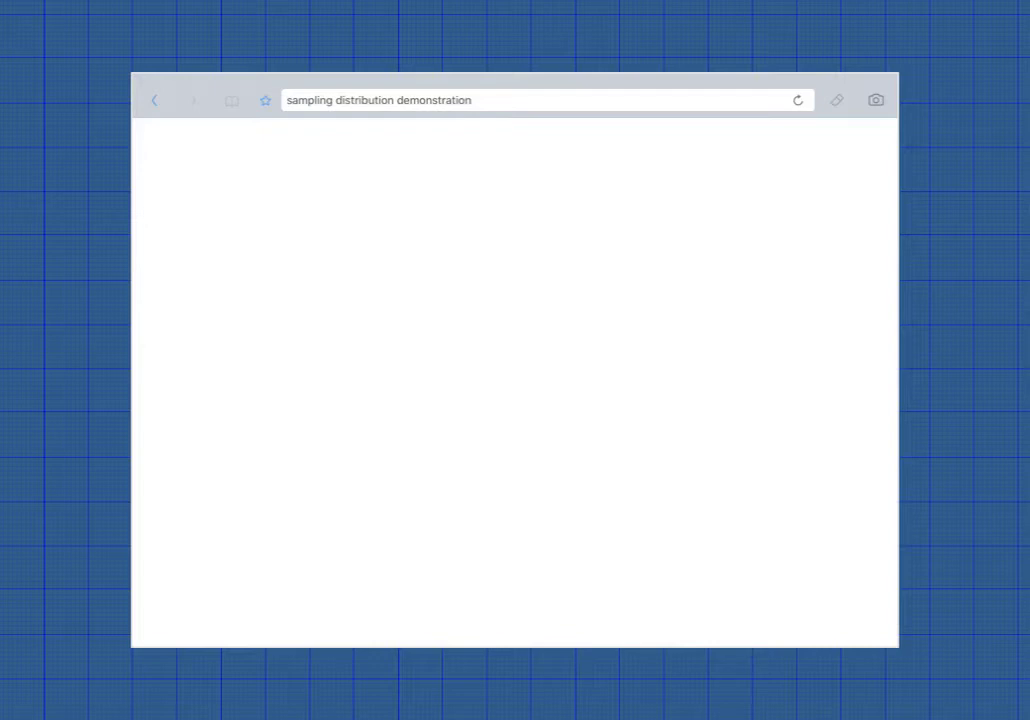
Search the web for "sampling distribution demonstration" and start the Sampling Distributions simulation from the Online Stat Book result
{"action": "key", "text": "Return"}
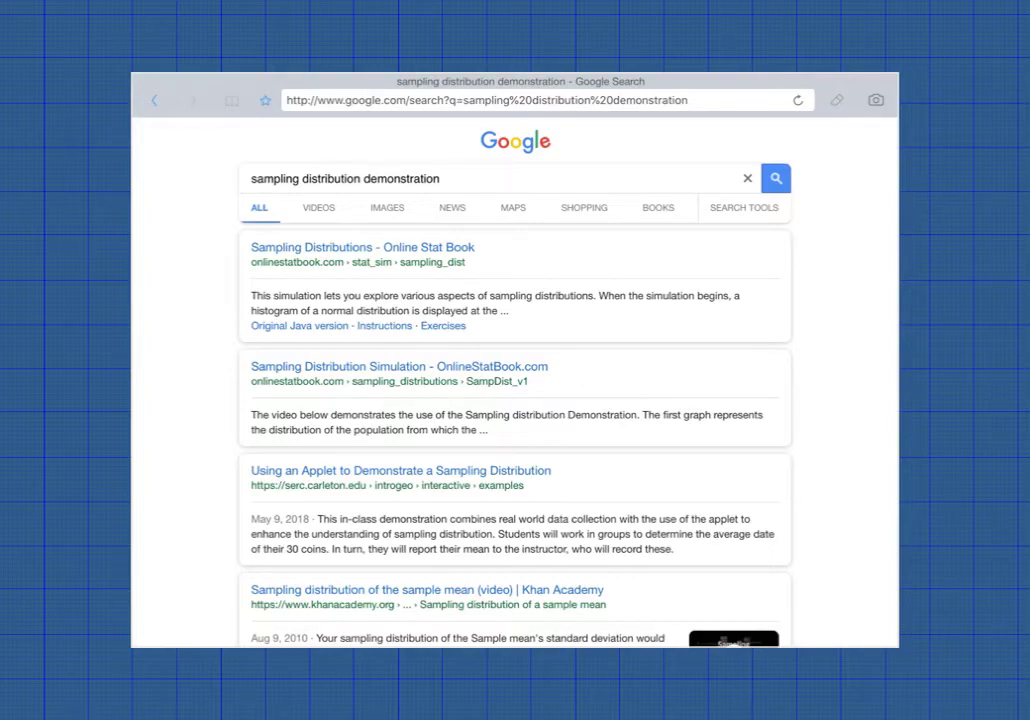
{"action": "left_click", "coordinate": [362, 247]}
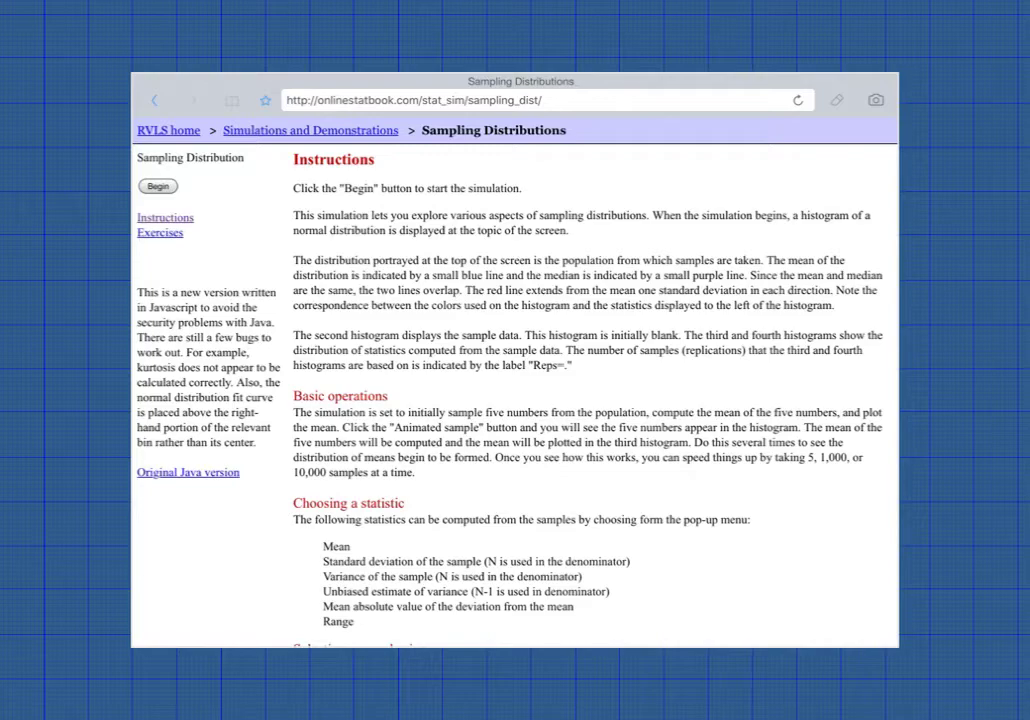
{"action": "left_click", "coordinate": [158, 186]}
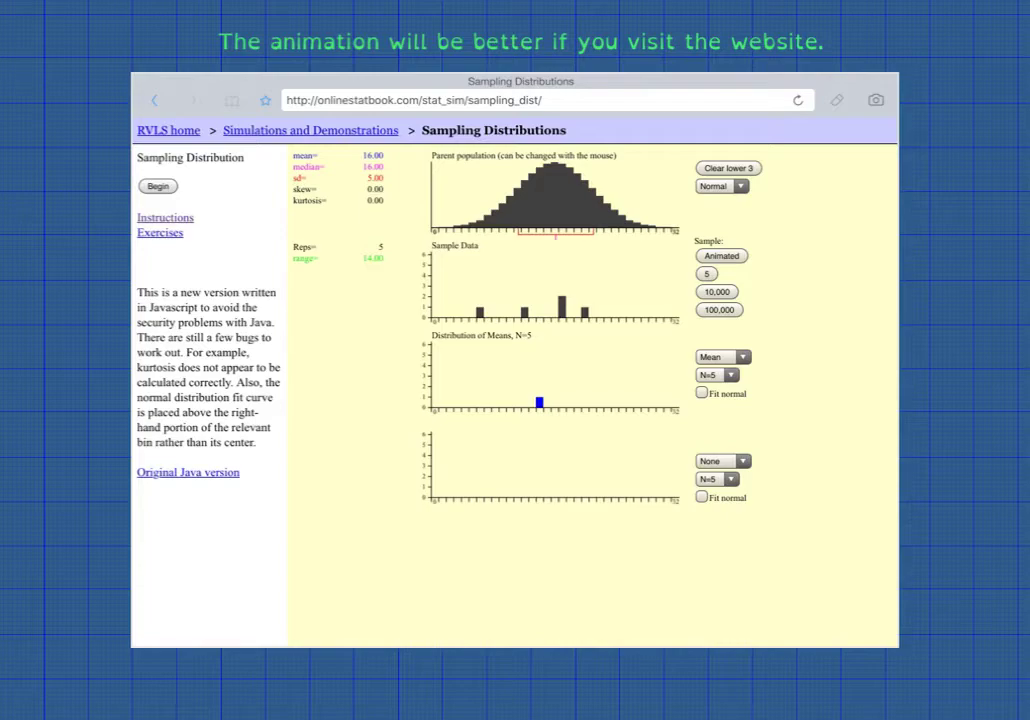
Draw several animated samples and some batches of 5 samples from the normal parent population, plotting their means for N=5
{"action": "left_click", "coordinate": [721, 256]}
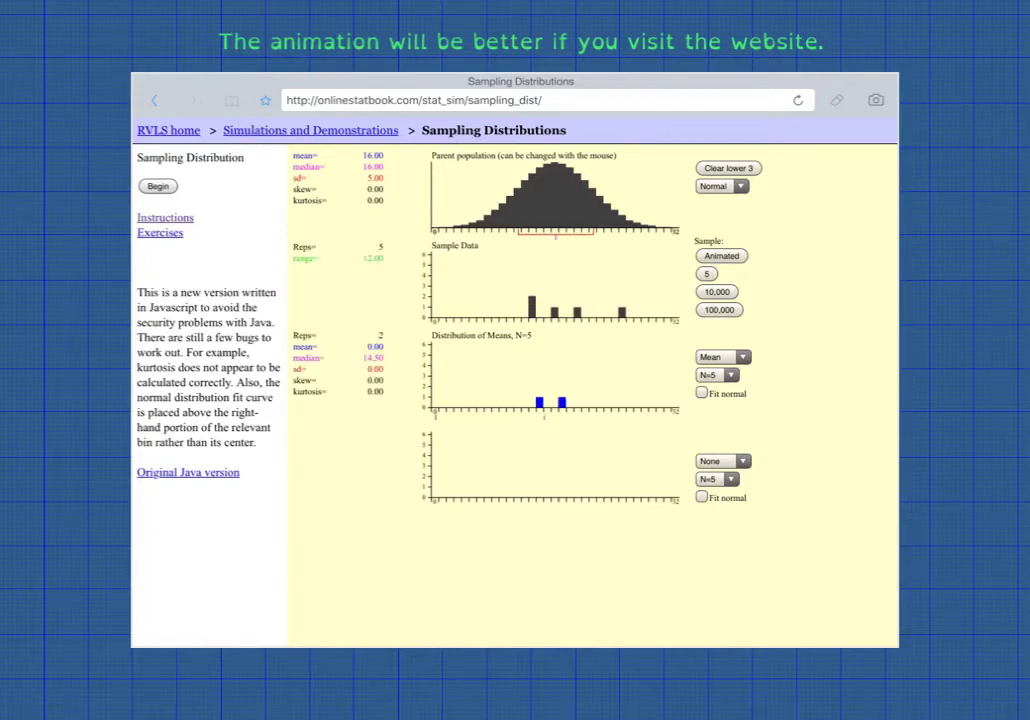
{"action": "left_click", "coordinate": [722, 256]}
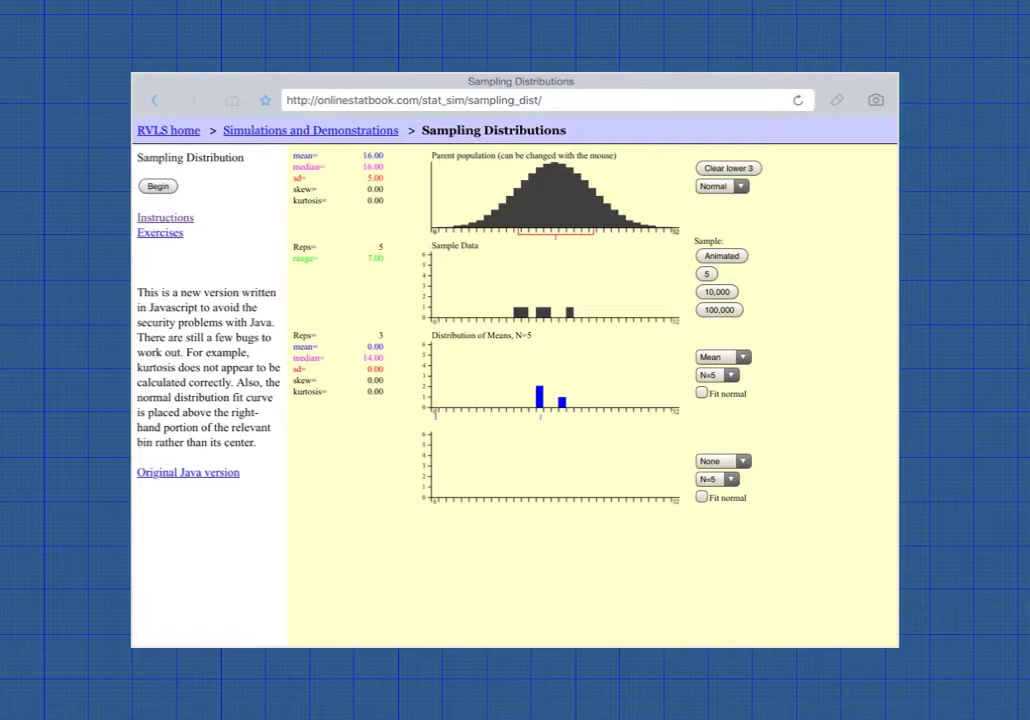
{"action": "left_click", "coordinate": [722, 256]}
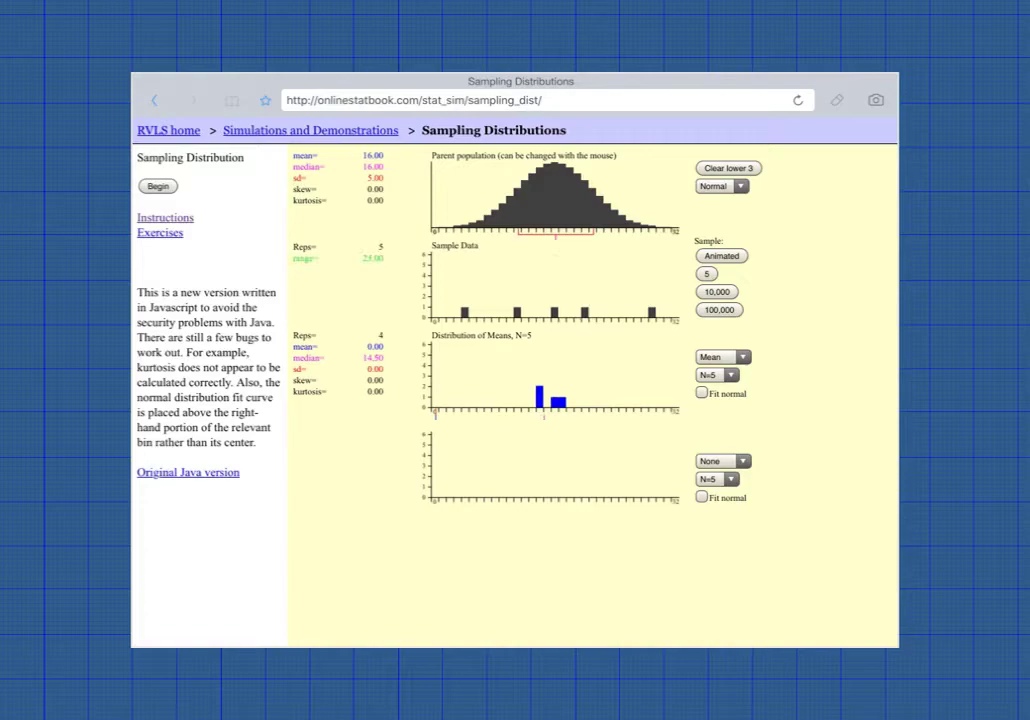
{"action": "left_click", "coordinate": [722, 256]}
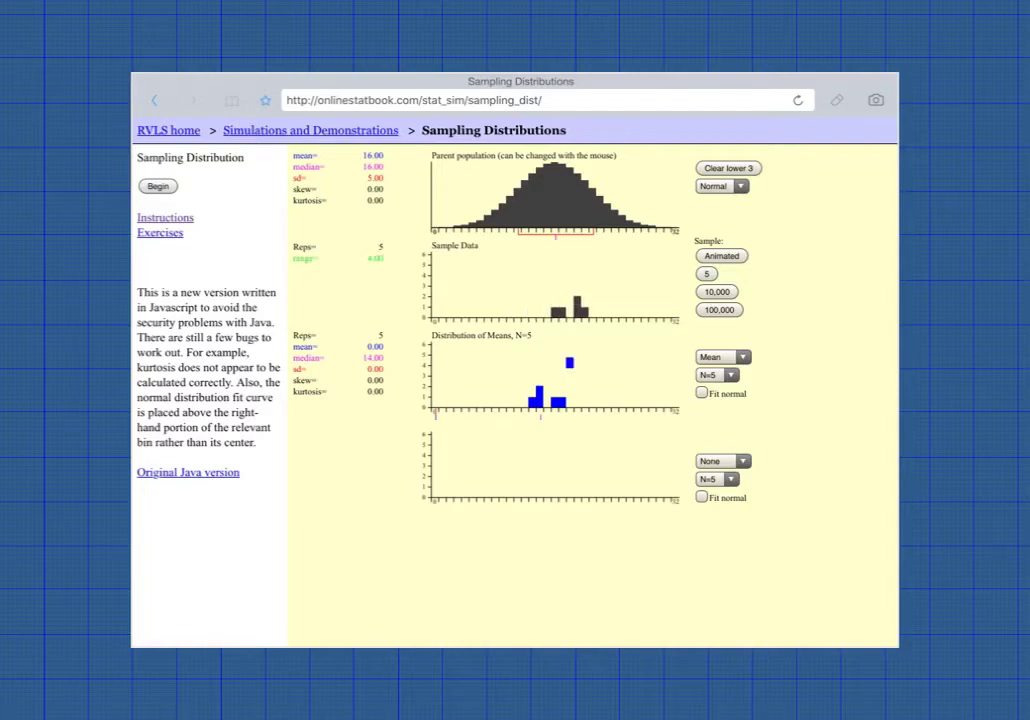
{"action": "left_click", "coordinate": [721, 256]}
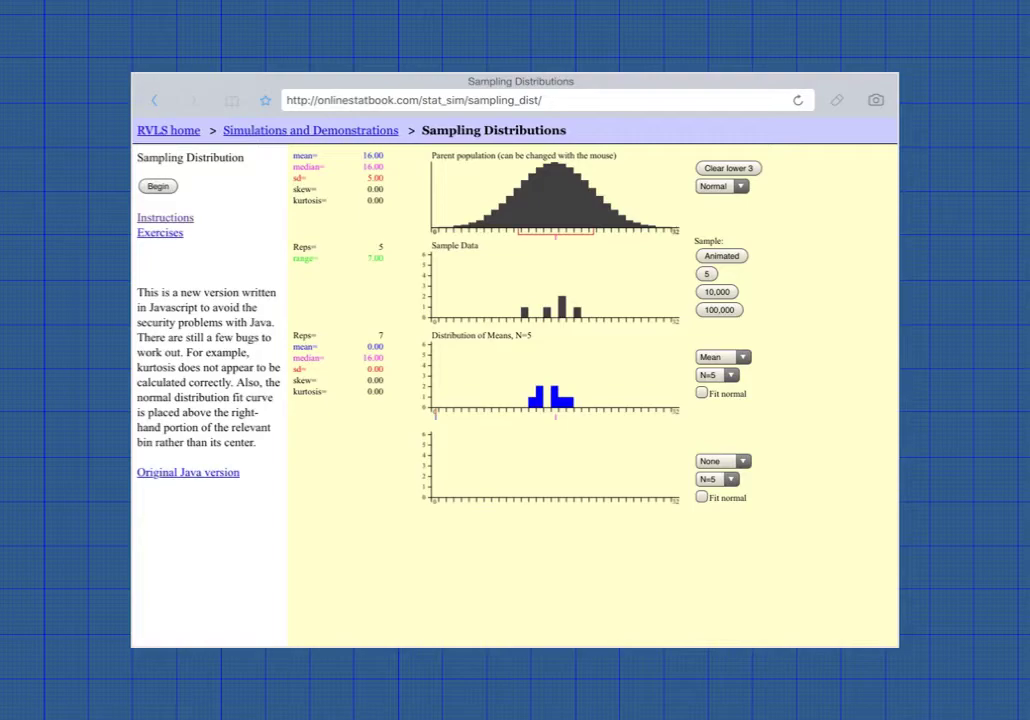
{"action": "left_click", "coordinate": [707, 274]}
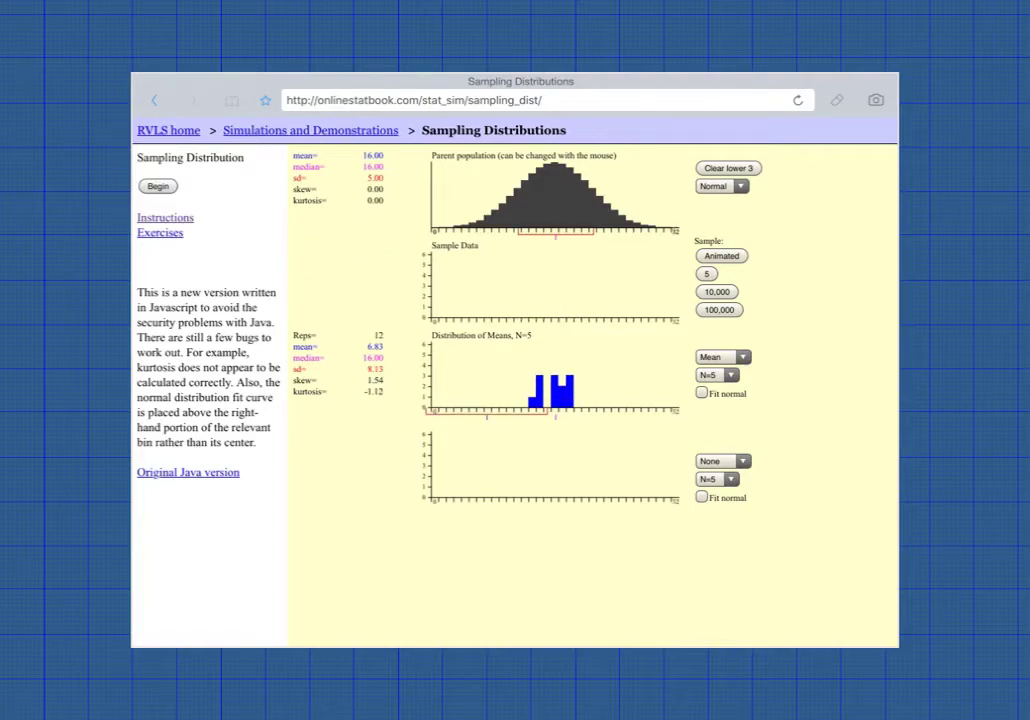
{"action": "left_click", "coordinate": [707, 274]}
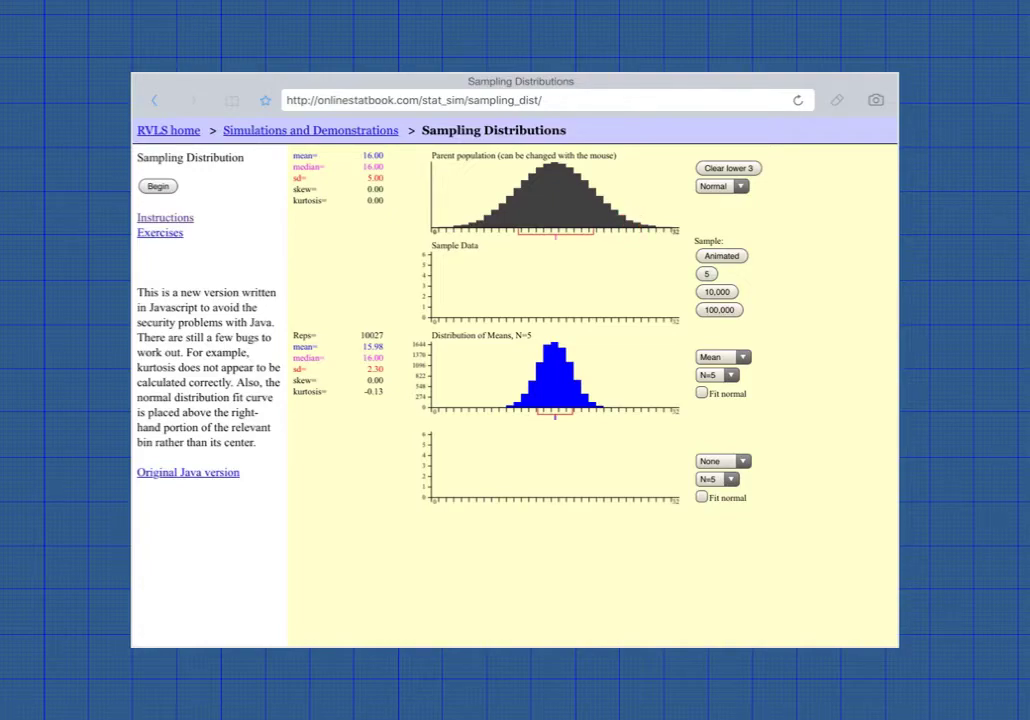
Redraw the parent population as a right-skewed distribution with its peak near 7, and clear the lower three graphs
{"action": "mouse_move", "coordinate": [648, 225]}
{"action": "left_mouse_down"}
{"action": "mouse_move", "coordinate": [584, 221]}
{"action": "mouse_move", "coordinate": [510, 198]}
{"action": "left_mouse_up"}
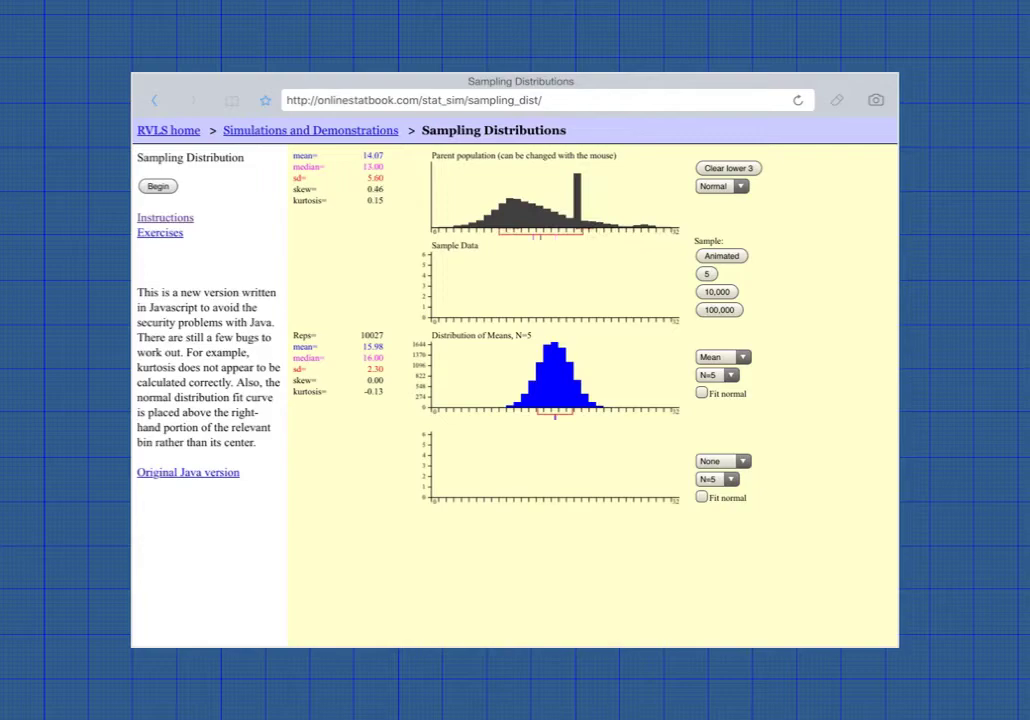
{"action": "left_click", "coordinate": [577, 221]}
{"action": "mouse_move", "coordinate": [572, 220]}
{"action": "left_mouse_down"}
{"action": "mouse_move", "coordinate": [480, 175]}
{"action": "mouse_move", "coordinate": [457, 219]}
{"action": "left_mouse_up"}
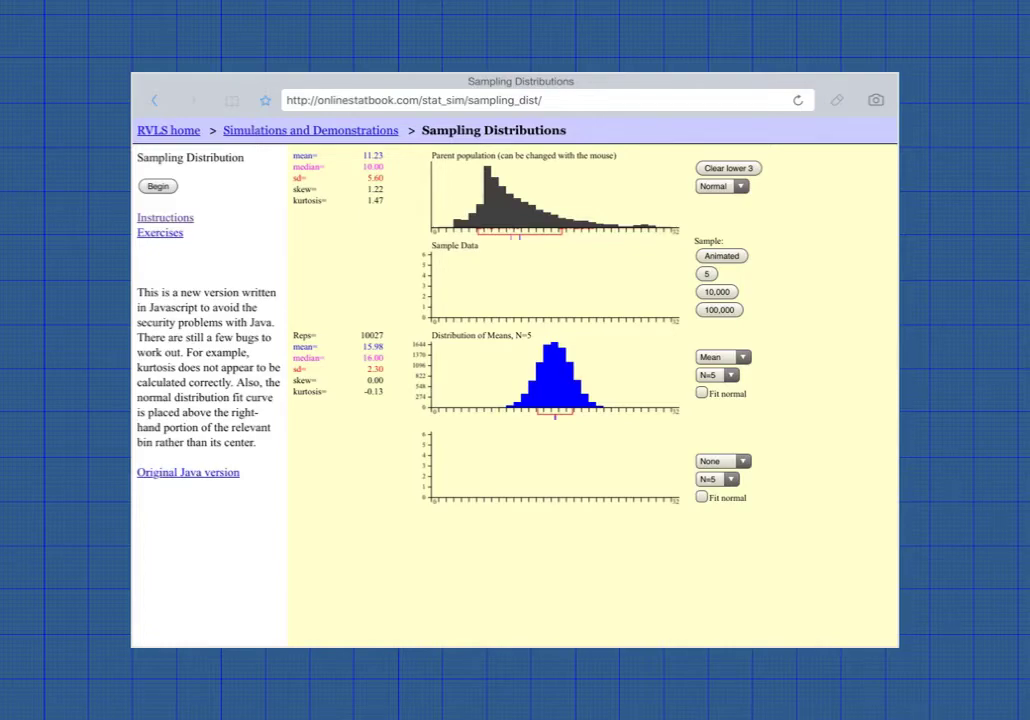
{"action": "left_click", "coordinate": [728, 168]}
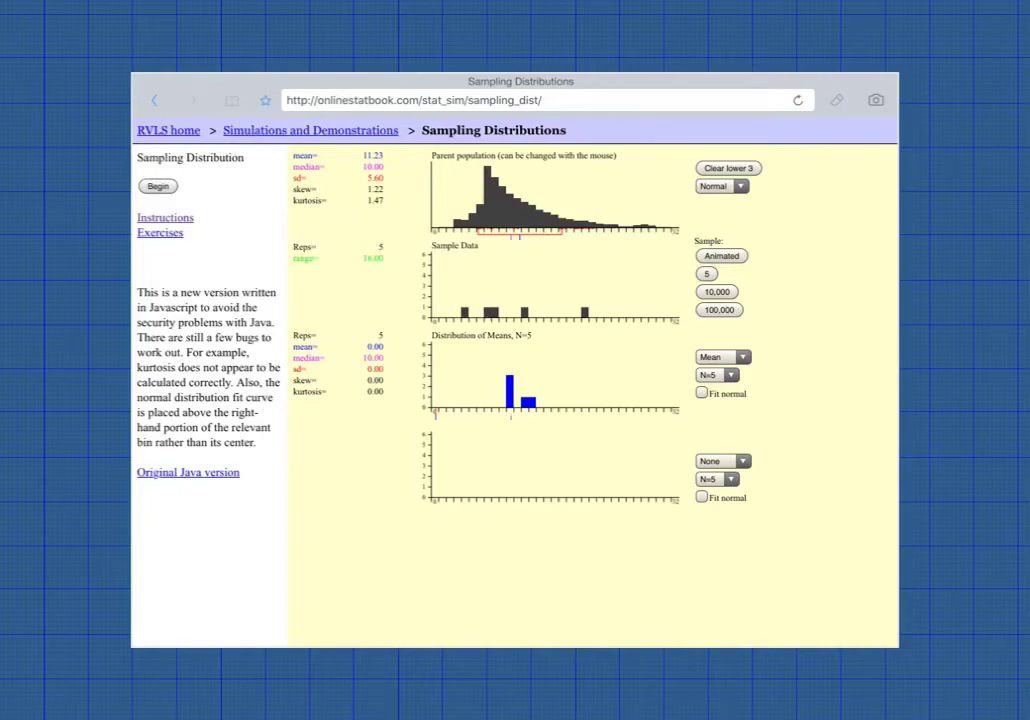
Sample the skewed population in batches of 5, one batch of 10,000 and repeated batches of 100,000, plotting means for N=5
{"action": "left_click", "coordinate": [707, 274]}
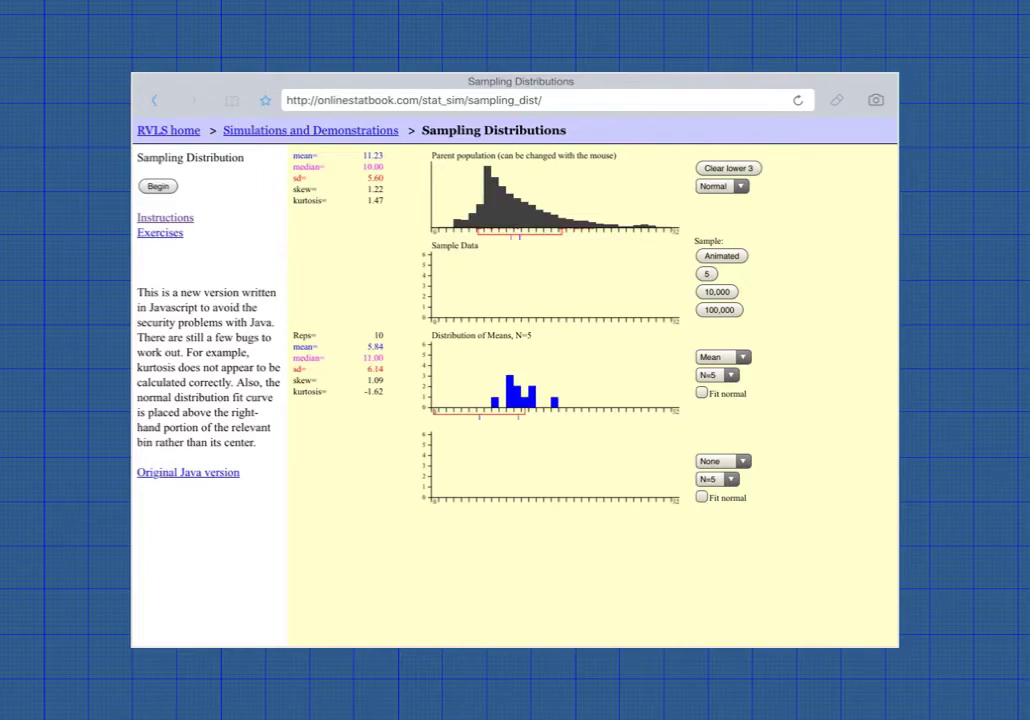
{"action": "left_click", "coordinate": [707, 274]}
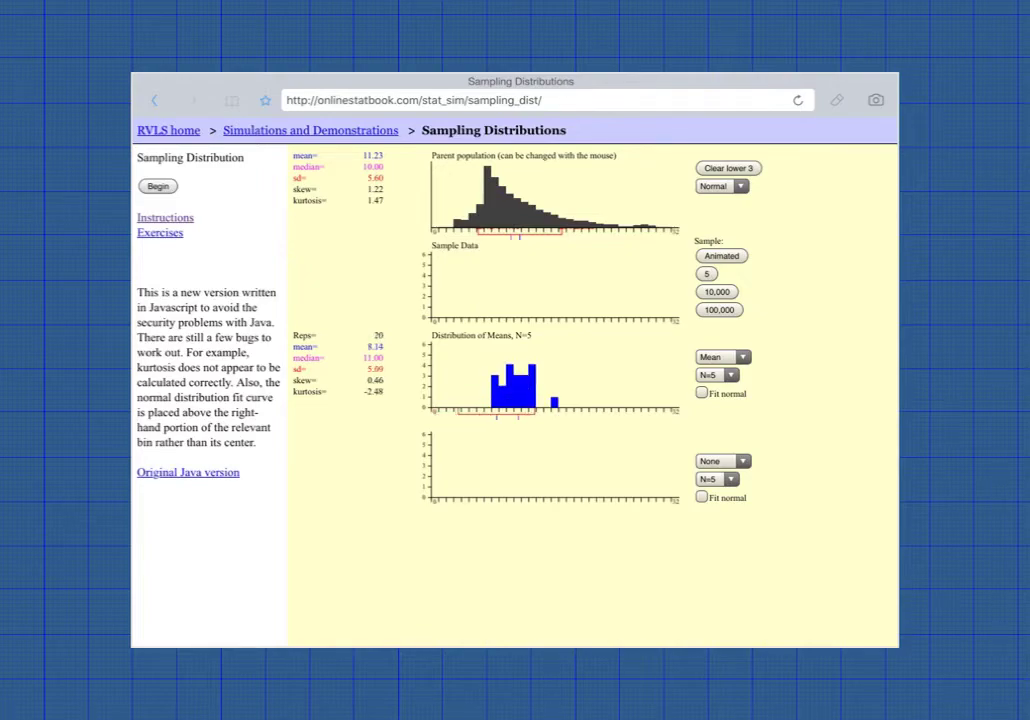
{"action": "left_click", "coordinate": [717, 292]}
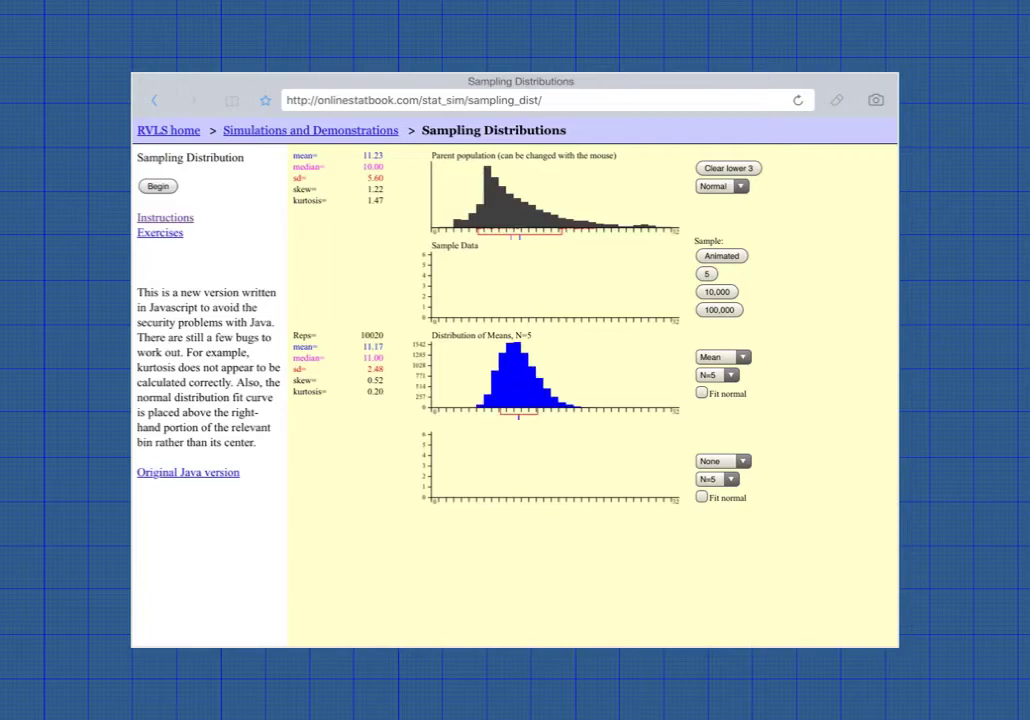
{"action": "left_click", "coordinate": [718, 309]}
{"action": "left_click", "coordinate": [718, 309]}
{"action": "left_click", "coordinate": [718, 309]}
{"action": "left_click", "coordinate": [718, 309]}
{"action": "left_click", "coordinate": [718, 309]}
{"action": "left_click", "coordinate": [718, 309]}
{"action": "left_click", "coordinate": [718, 309]}
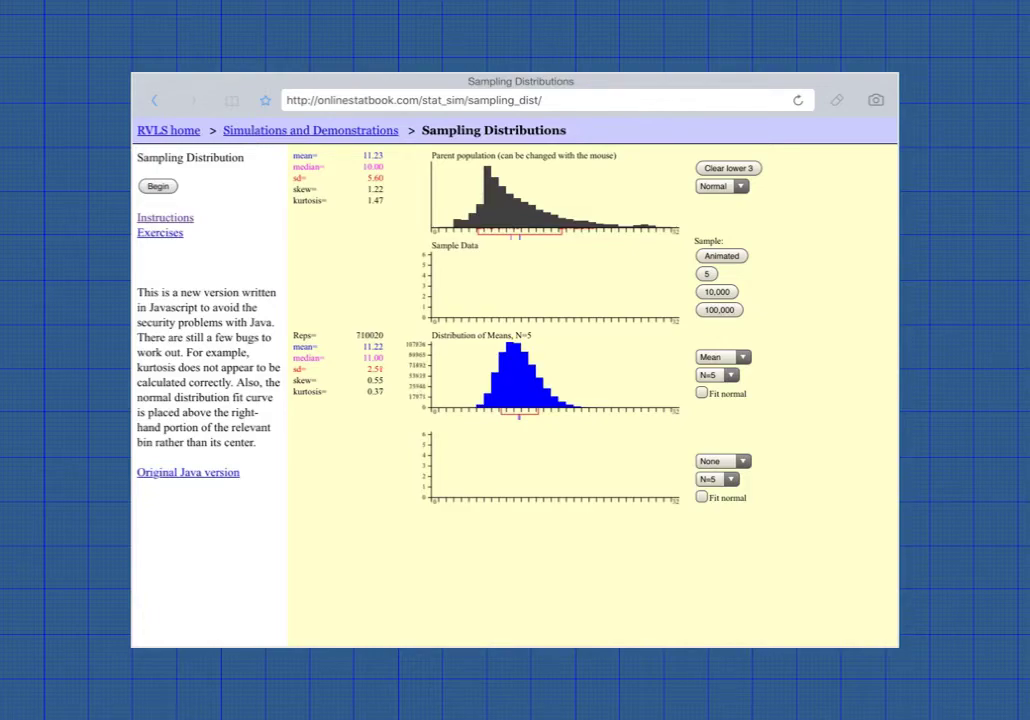
{"action": "left_click", "coordinate": [718, 309]}
Clear the lower three graphs and reshape the parent population with tall bars near 0 and 1 and low bars from 2 to 7
{"action": "left_click", "coordinate": [728, 168]}
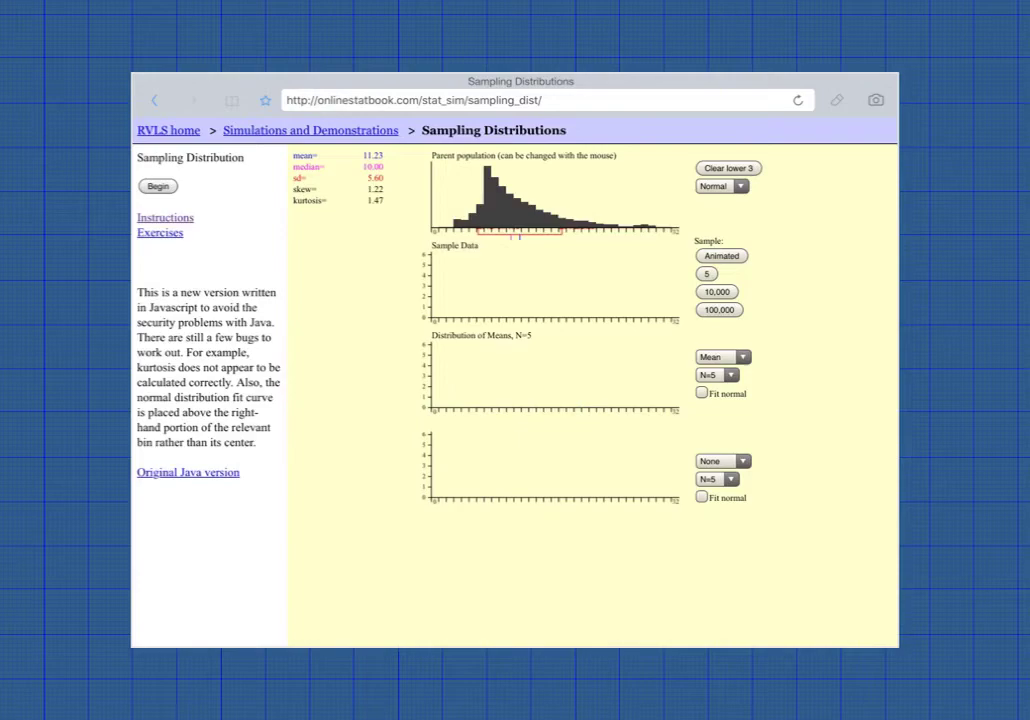
{"action": "left_click", "coordinate": [457, 226]}
{"action": "left_click_drag", "start_coordinate": [435, 182], "coordinate": [442, 164]}
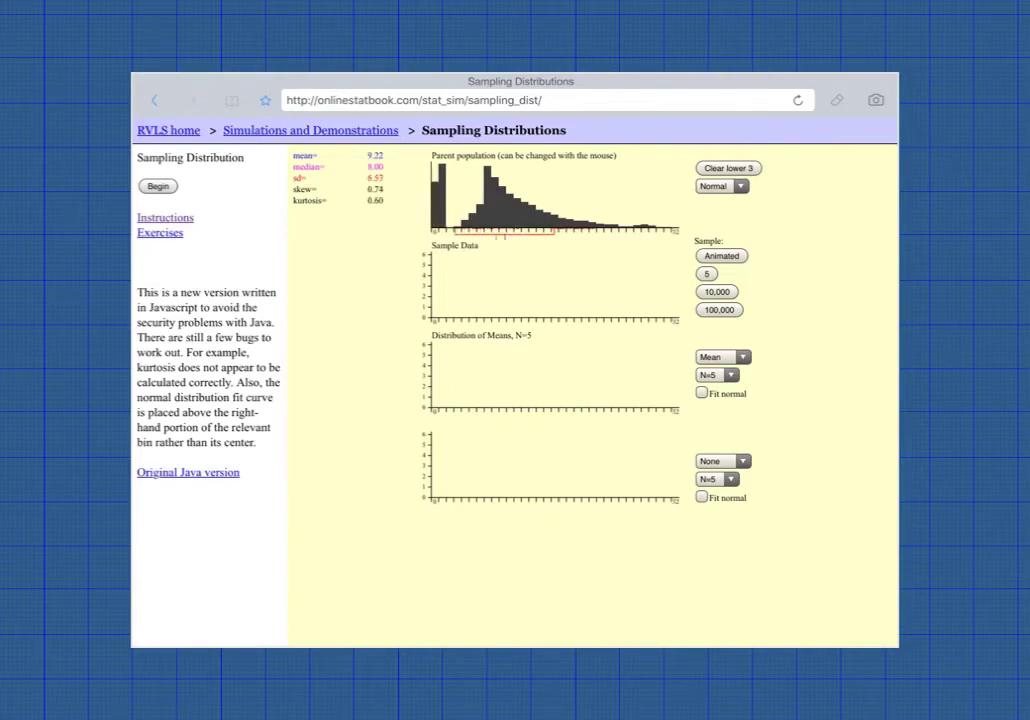
{"action": "left_click", "coordinate": [442, 165]}
{"action": "left_click", "coordinate": [442, 204]}
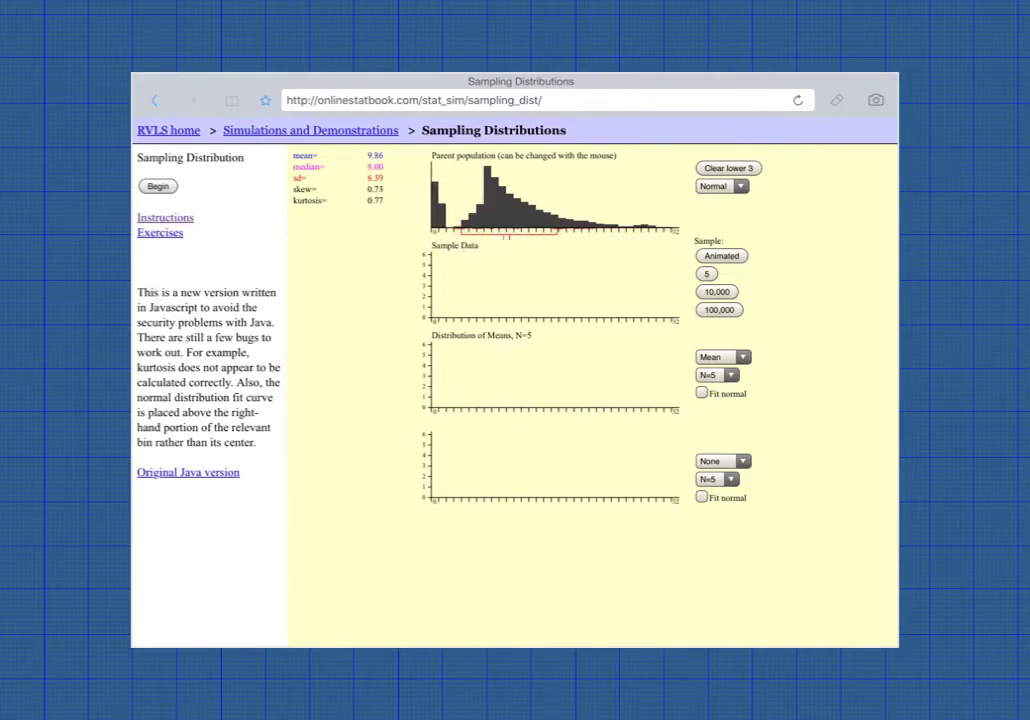
{"action": "left_click_drag", "start_coordinate": [435, 191], "coordinate": [442, 164]}
{"action": "mouse_move", "coordinate": [442, 227]}
{"action": "left_mouse_down"}
{"action": "mouse_move", "coordinate": [465, 227]}
{"action": "mouse_move", "coordinate": [442, 163]}
{"action": "left_mouse_up"}
{"action": "mouse_move", "coordinate": [480, 221]}
{"action": "left_mouse_down"}
{"action": "mouse_move", "coordinate": [510, 210]}
{"action": "mouse_move", "coordinate": [473, 221]}
{"action": "left_mouse_up"}
{"action": "left_click", "coordinate": [450, 219]}
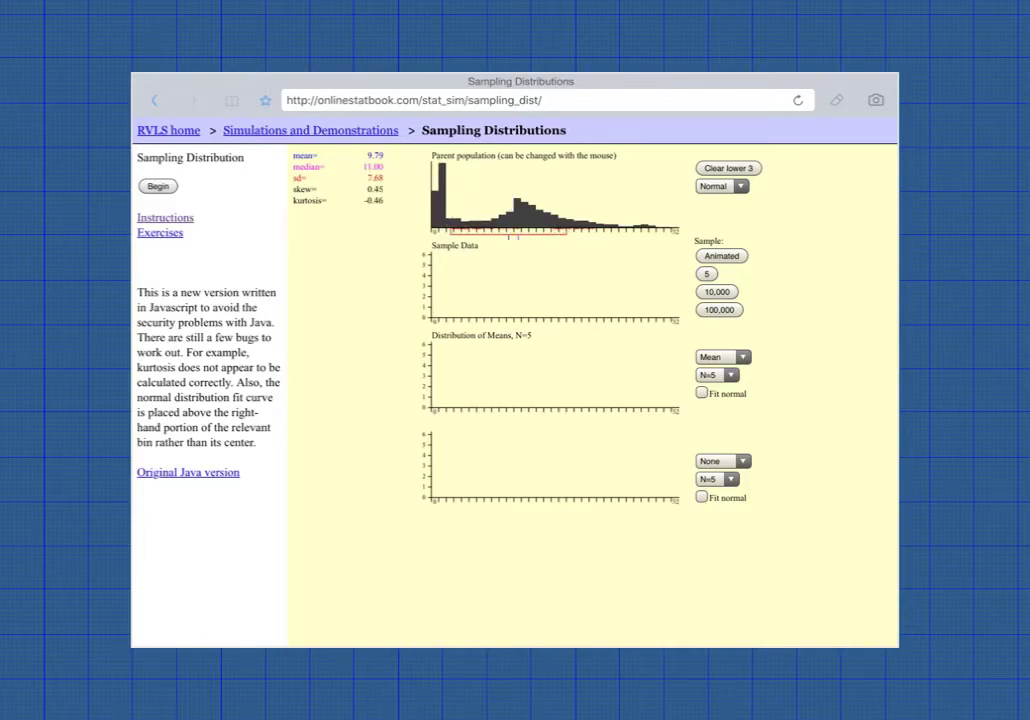
Add a second tall spike near 6 to the parent population and flatten the bars from about 11 to 29
{"action": "left_click", "coordinate": [487, 169]}
{"action": "mouse_move", "coordinate": [480, 183]}
{"action": "left_mouse_down"}
{"action": "mouse_move", "coordinate": [487, 197]}
{"action": "mouse_move", "coordinate": [480, 168]}
{"action": "left_mouse_up"}
{"action": "left_click_drag", "start_coordinate": [517, 208], "coordinate": [653, 225]}
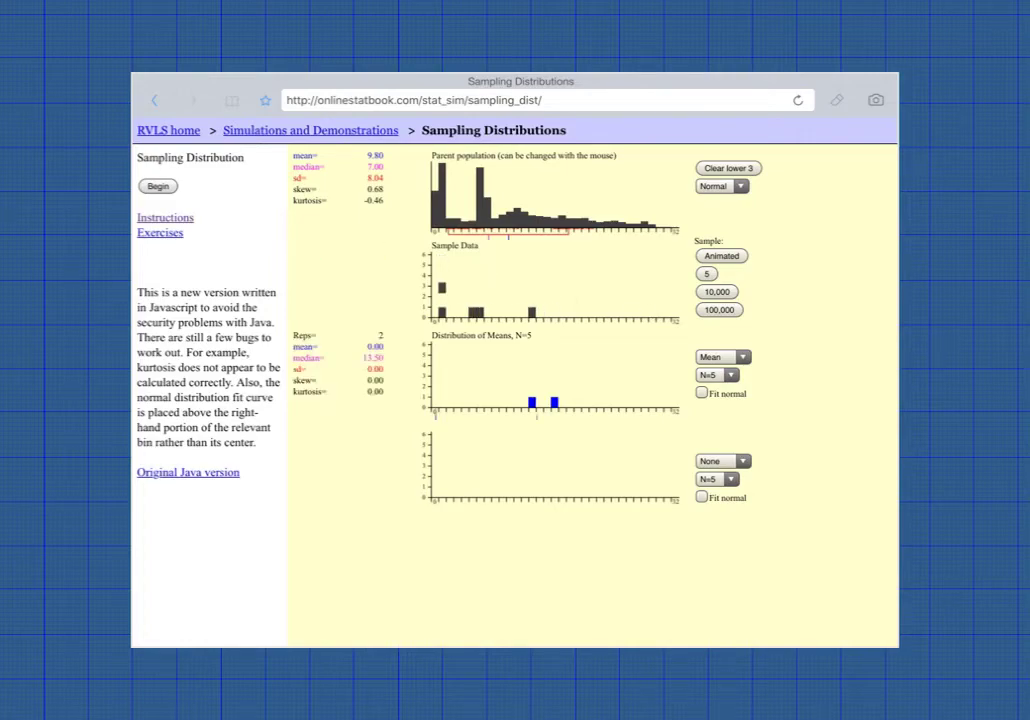
Sample the irregular two-spiked population in batches of 5, 10,000 and 100,000, plotting the means for N=5
{"action": "left_click", "coordinate": [707, 274]}
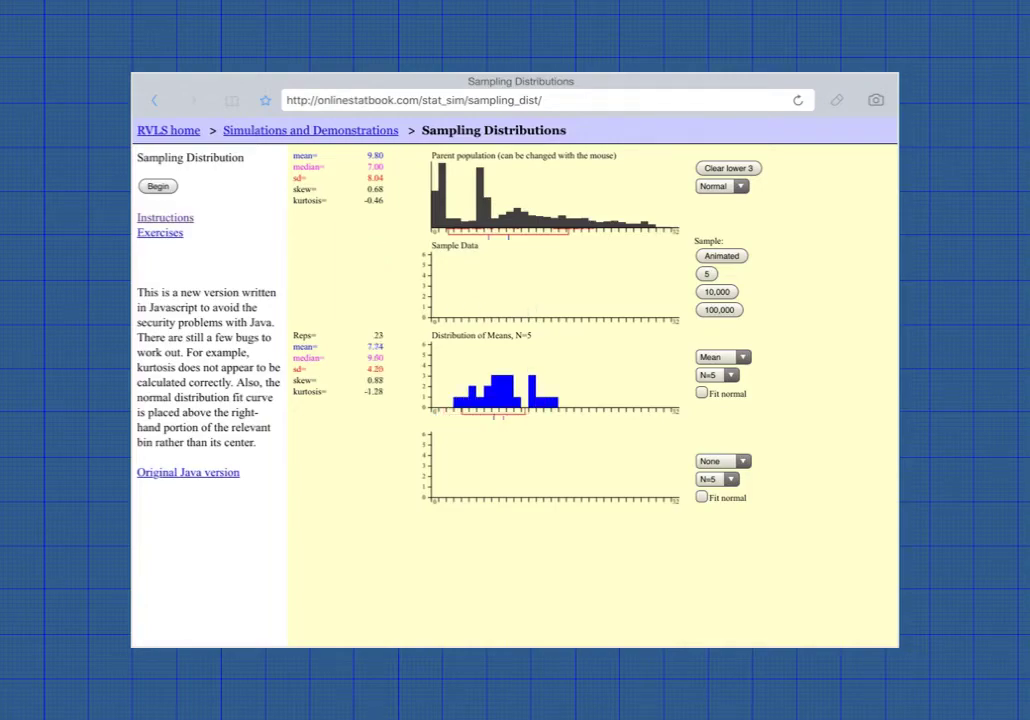
{"action": "left_click", "coordinate": [717, 292]}
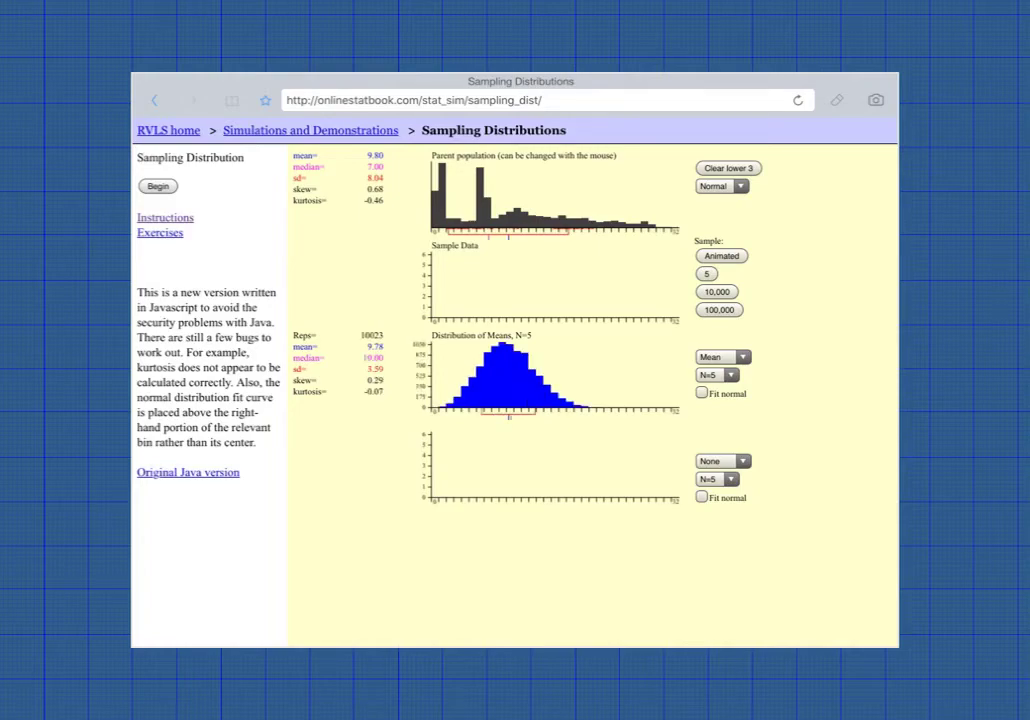
{"action": "left_click", "coordinate": [719, 310]}
{"action": "left_click", "coordinate": [719, 310]}
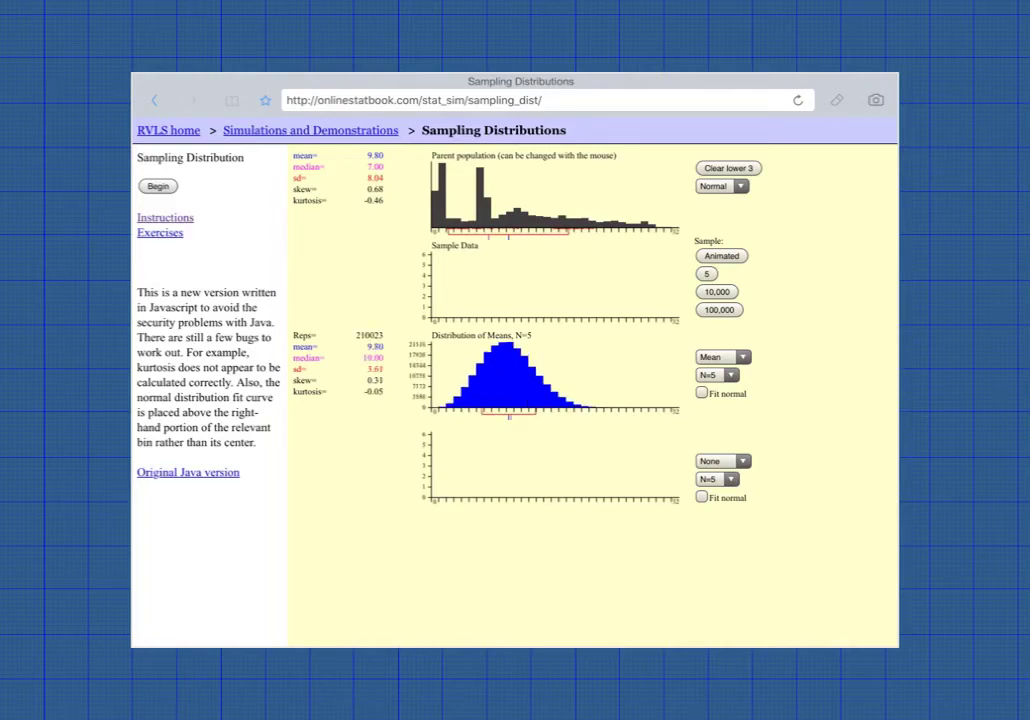
{"action": "left_click", "coordinate": [719, 310]}
Set the fourth graph to plot the distribution of means with a sample size of N=25
{"action": "left_click", "coordinate": [723, 461]}
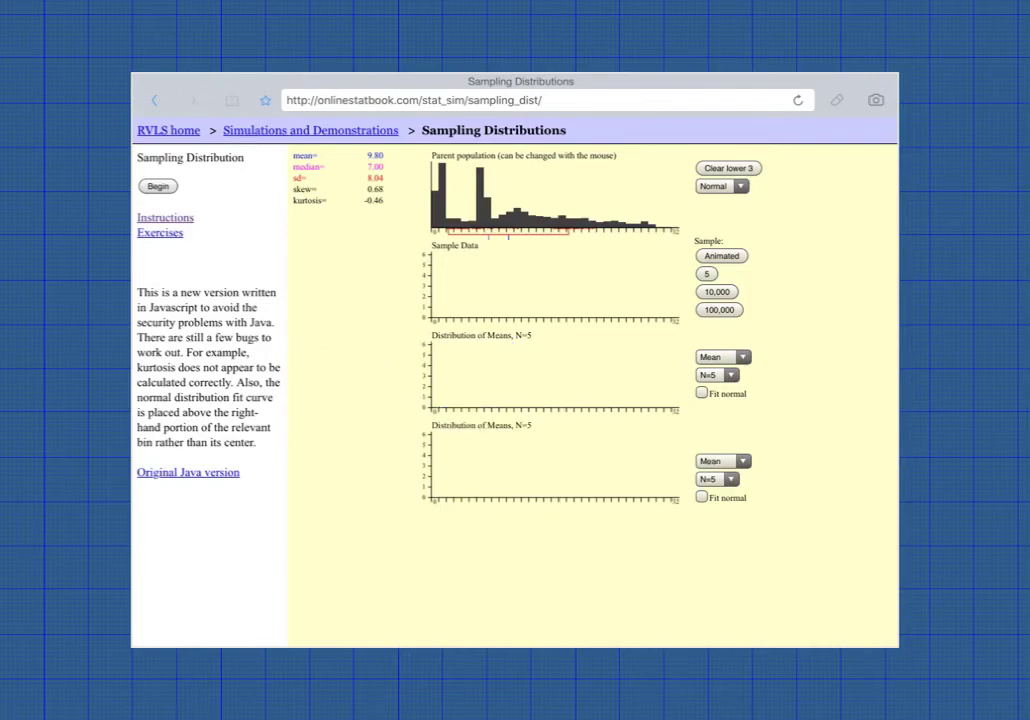
{"action": "left_click", "coordinate": [718, 480]}
{"action": "left_click", "coordinate": [718, 479]}
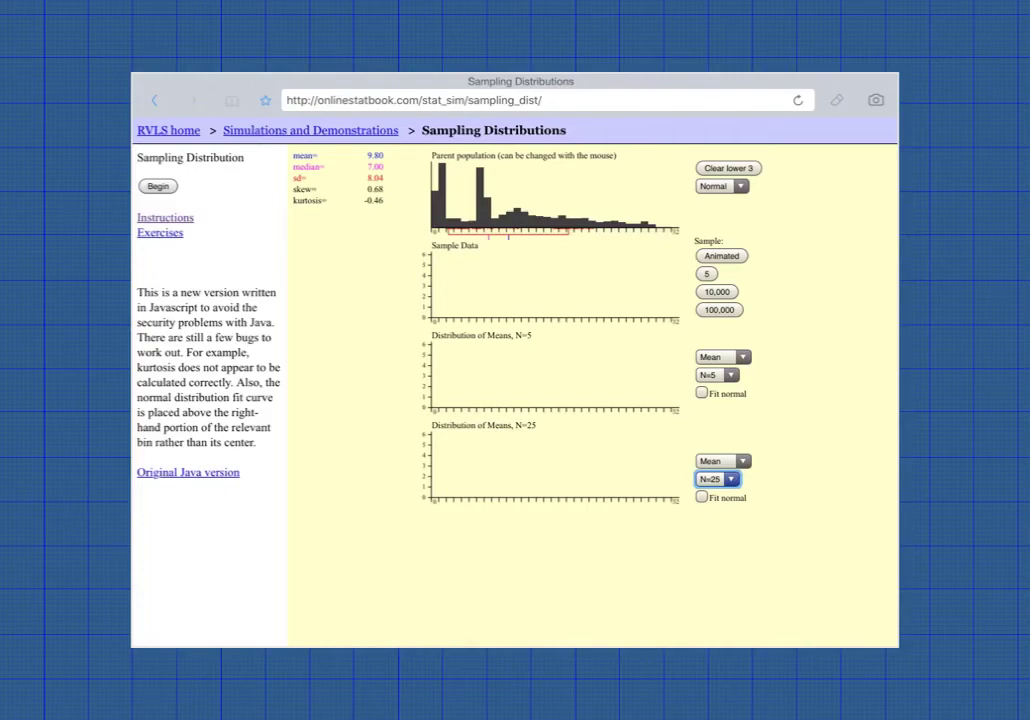
Draw two animated samples, several batches of 5 and one batch of 10,000 to compare the means for N=5 and N=25
{"action": "left_click", "coordinate": [722, 256]}
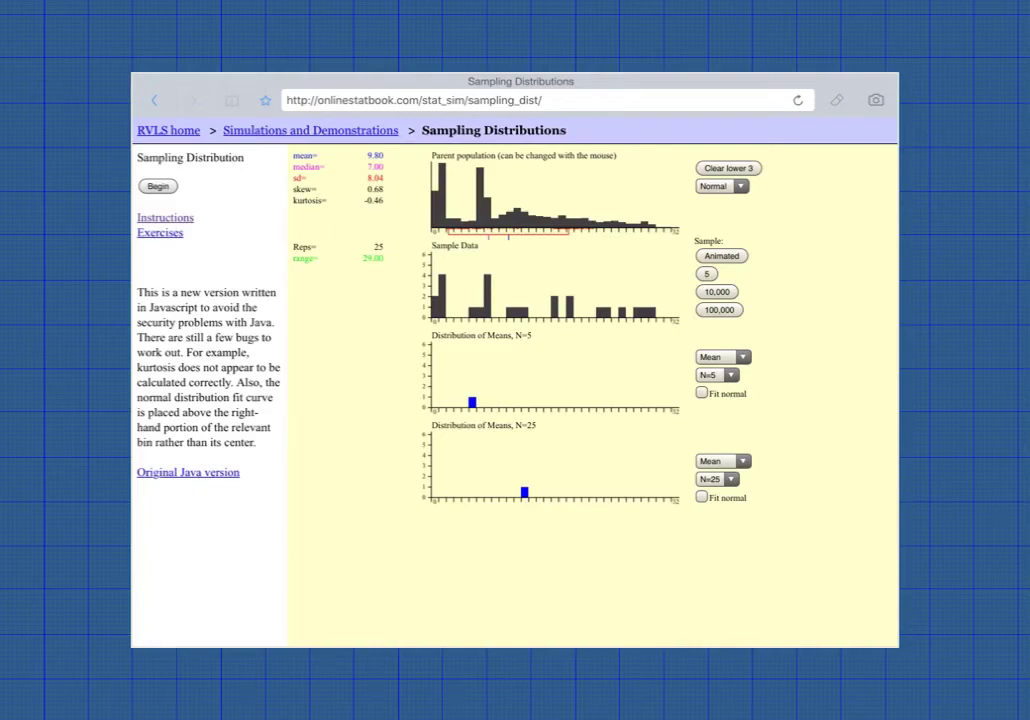
{"action": "left_click", "coordinate": [721, 256]}
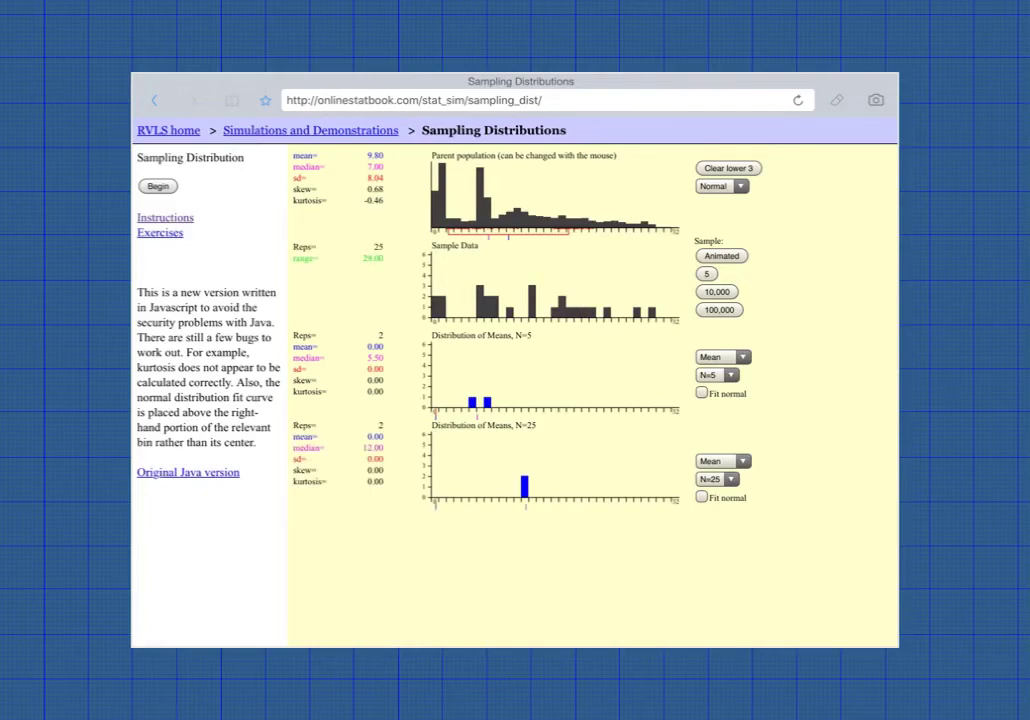
{"action": "left_click", "coordinate": [707, 274]}
{"action": "left_click", "coordinate": [707, 274]}
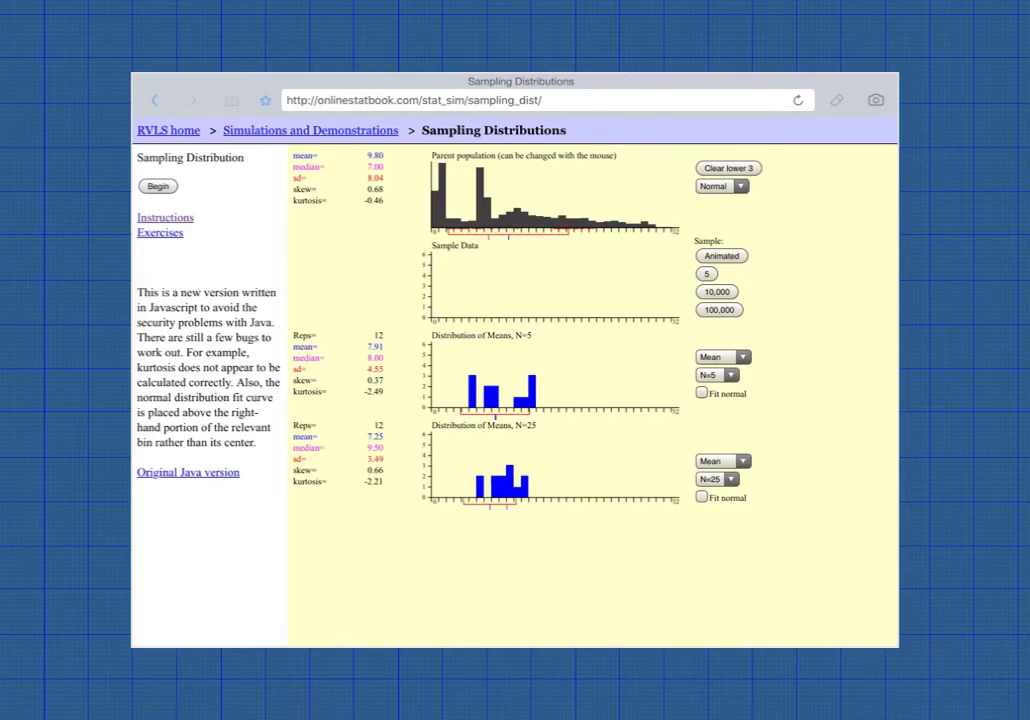
{"action": "left_click", "coordinate": [707, 274]}
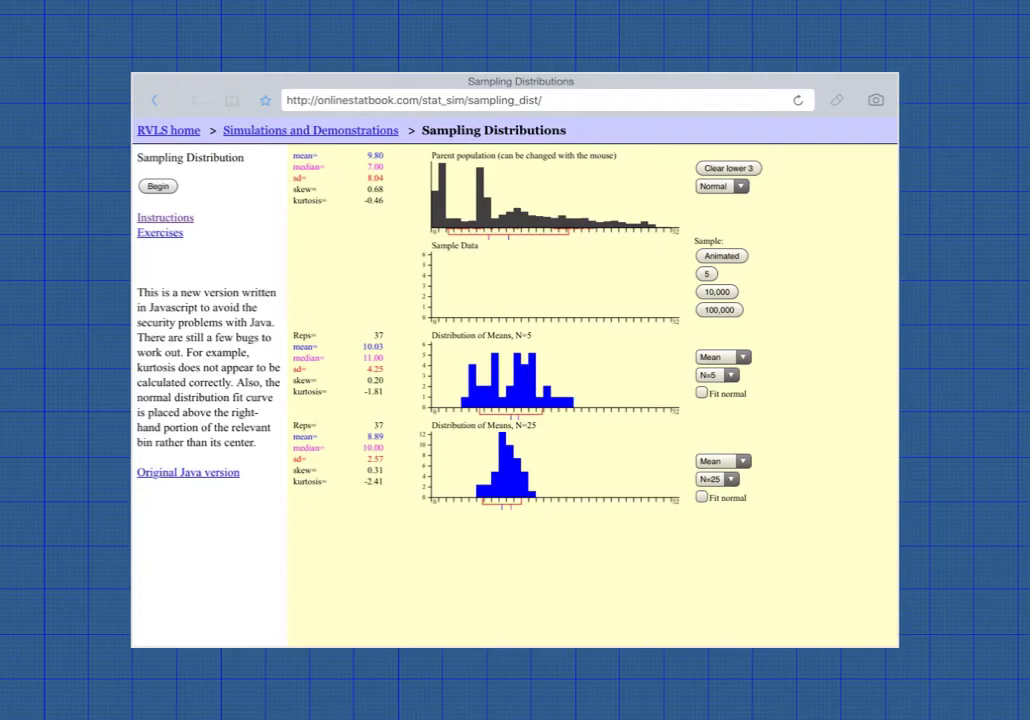
{"action": "left_click", "coordinate": [707, 274]}
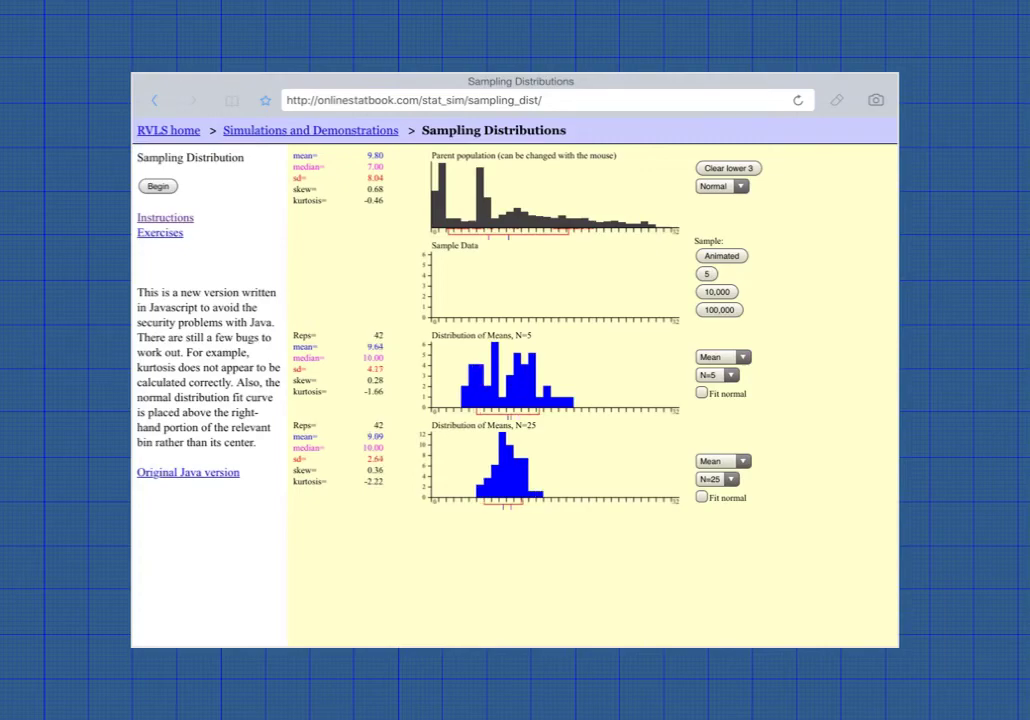
{"action": "left_click", "coordinate": [707, 274]}
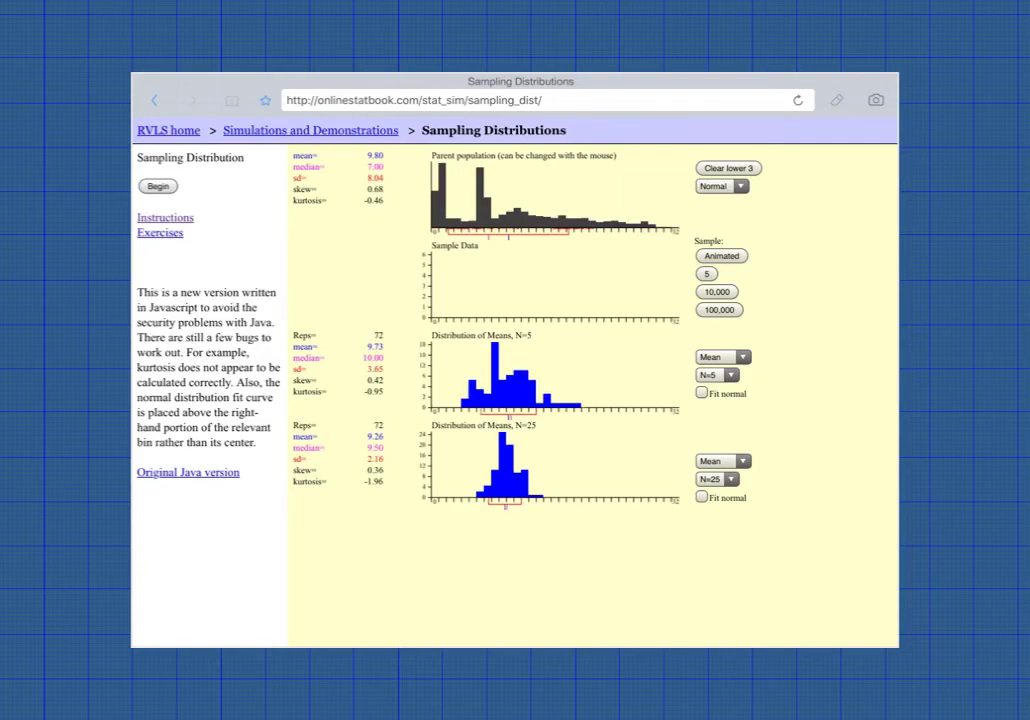
{"action": "left_click", "coordinate": [717, 292]}
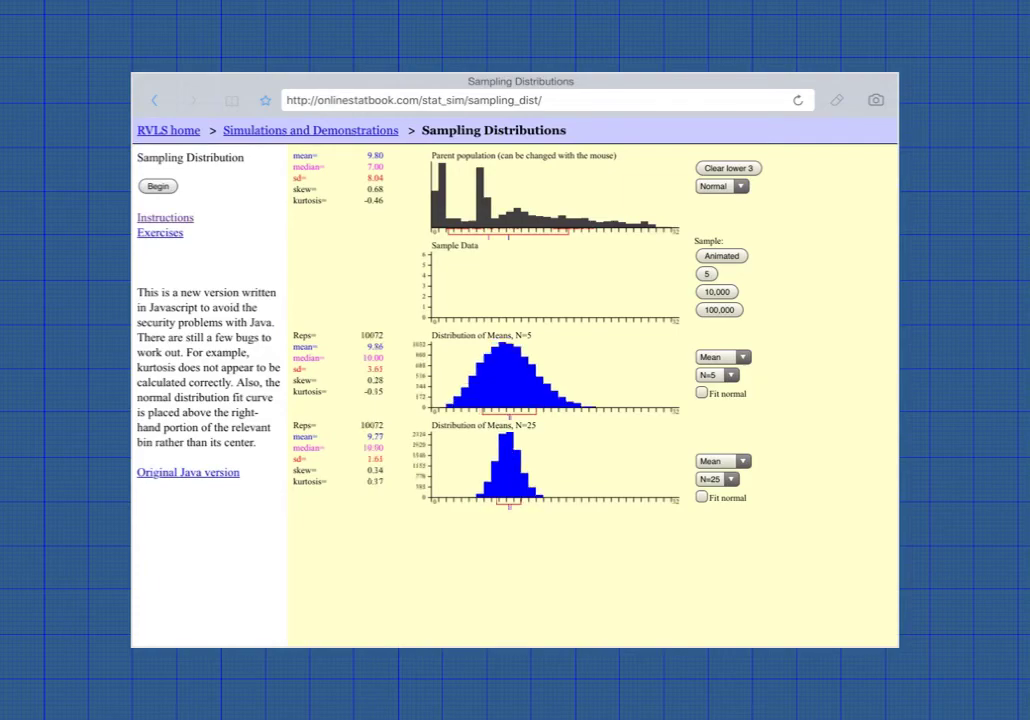